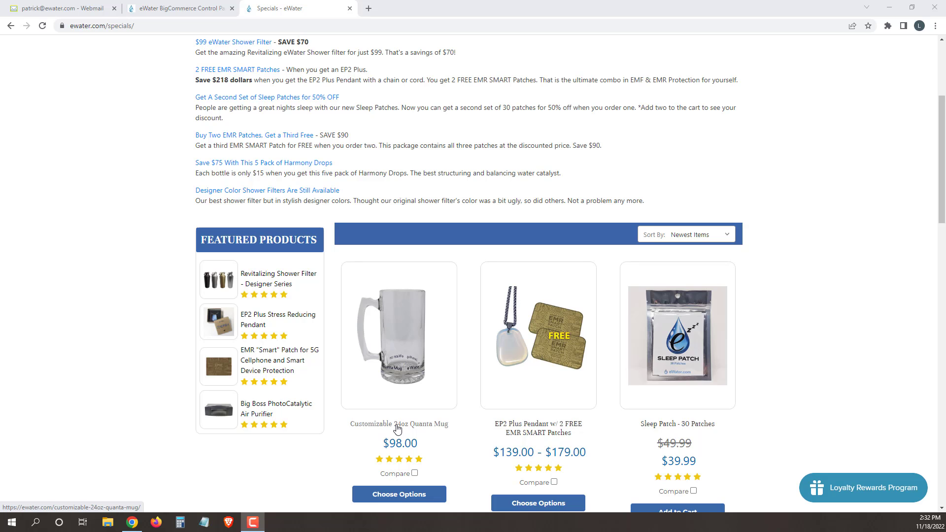
Open the Customizable 24oz Quanta Mug page from Specials and scroll through its $98.00 listing
{"action": "left_click", "coordinate": [398, 427]}
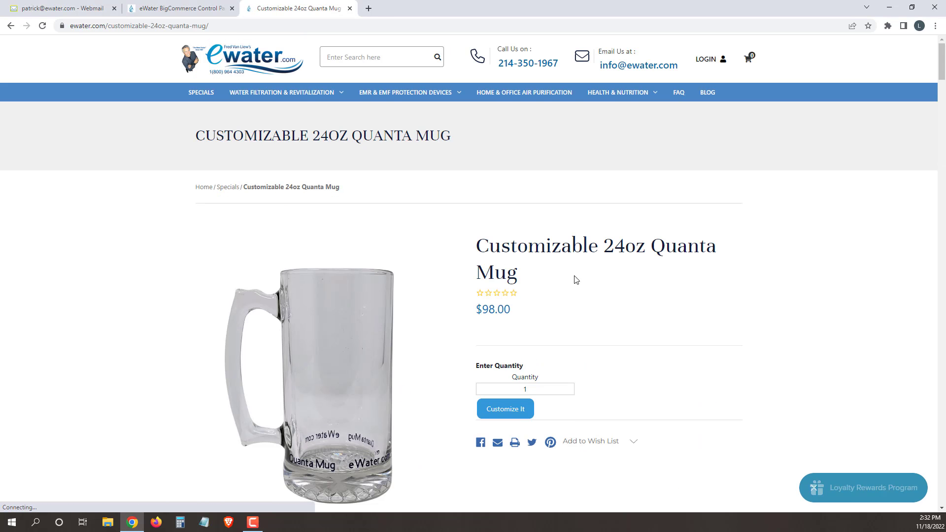
{"action": "scroll", "coordinate": [726, 293], "scroll_direction": "down", "scroll_amount": 5}
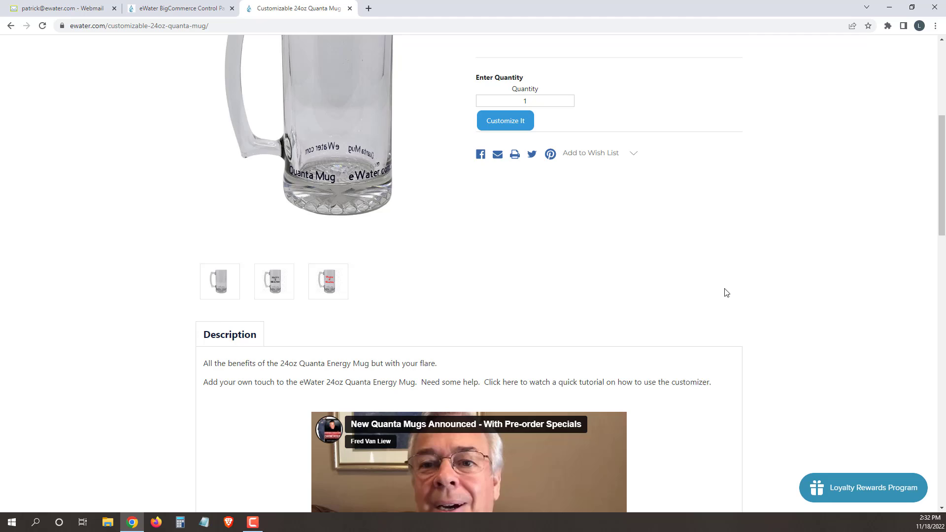
{"action": "scroll", "coordinate": [690, 300], "scroll_direction": "down", "scroll_amount": 3}
{"action": "scroll", "coordinate": [663, 332], "scroll_direction": "down", "scroll_amount": 2}
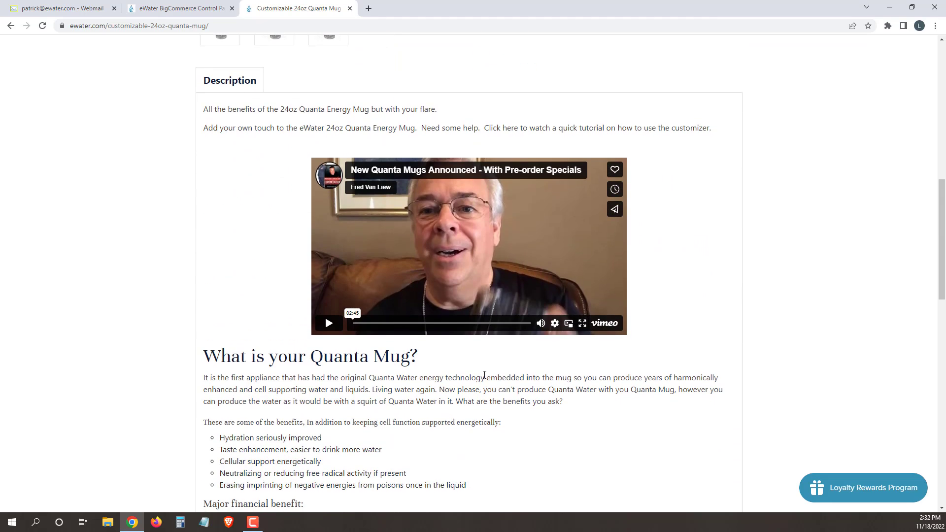
{"action": "scroll", "coordinate": [484, 375], "scroll_direction": "down", "scroll_amount": 3}
{"action": "scroll", "coordinate": [594, 359], "scroll_direction": "up", "scroll_amount": 6}
{"action": "scroll", "coordinate": [759, 366], "scroll_direction": "up", "scroll_amount": 3}
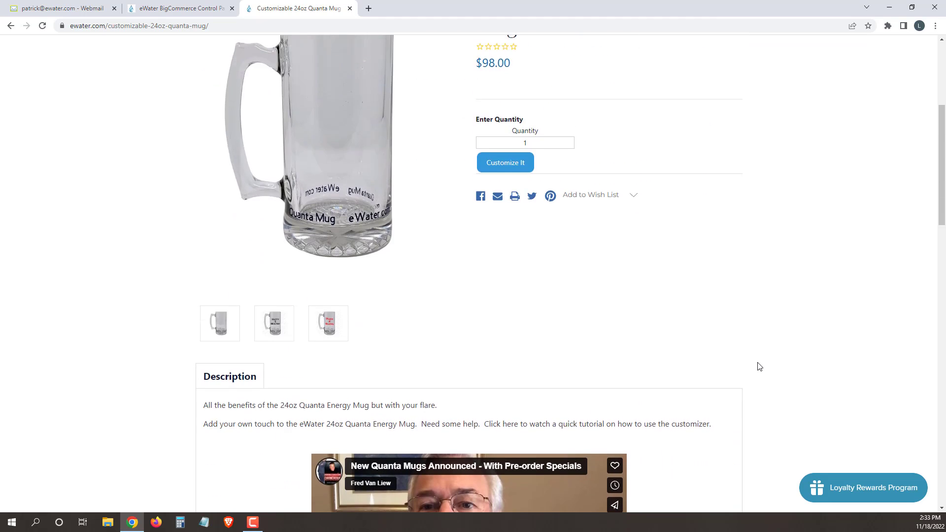
{"action": "scroll", "coordinate": [759, 366], "scroll_direction": "up", "scroll_amount": 5}
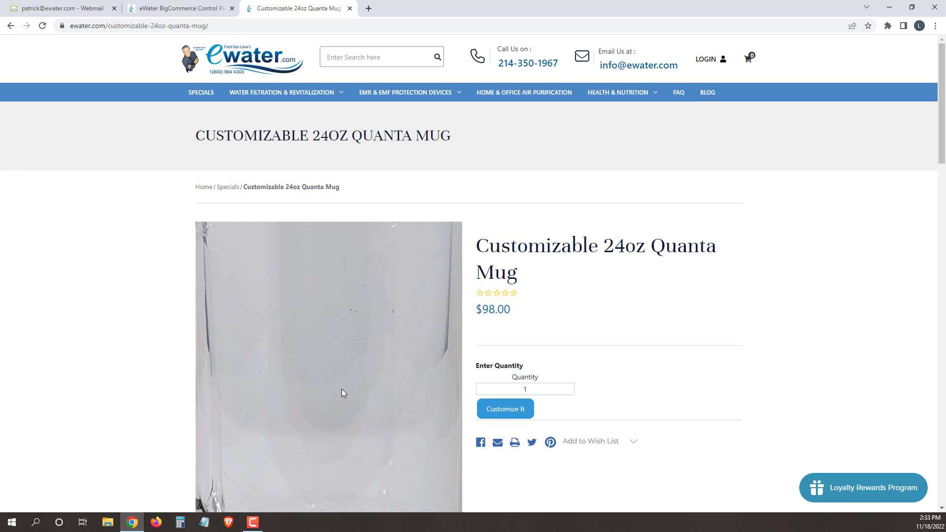
{"action": "scroll", "coordinate": [426, 457], "scroll_direction": "down", "scroll_amount": 2}
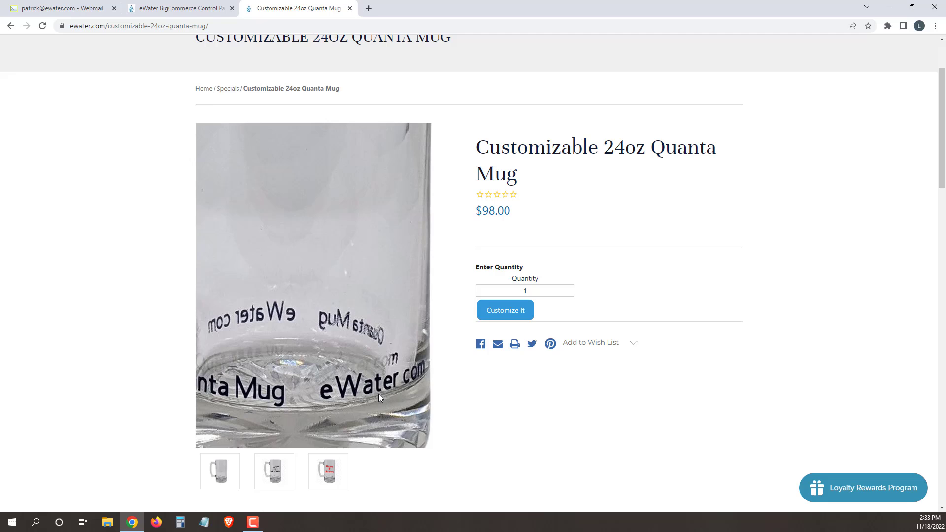
Launch 'Customize It' to load the blank Quanta Mug front in designlab
{"action": "left_click", "coordinate": [504, 314]}
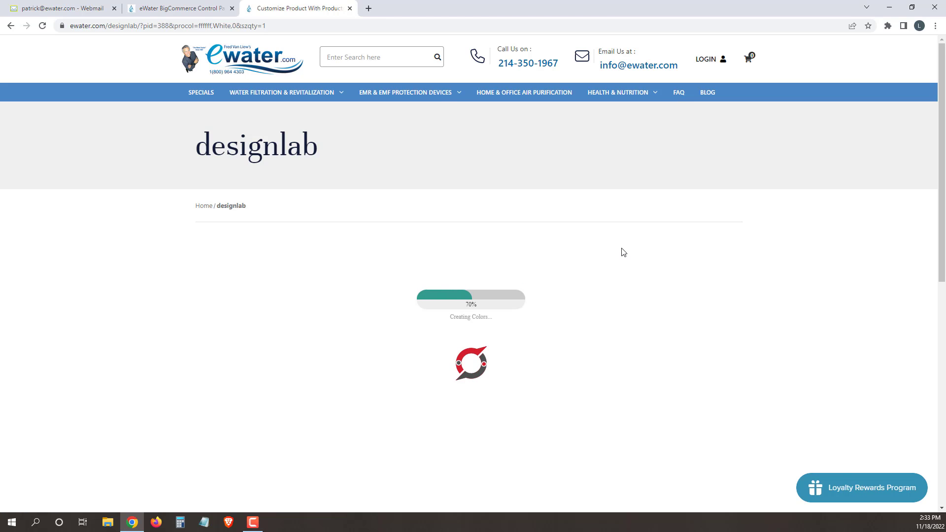
{"action": "scroll", "coordinate": [758, 316], "scroll_direction": "down", "scroll_amount": 1}
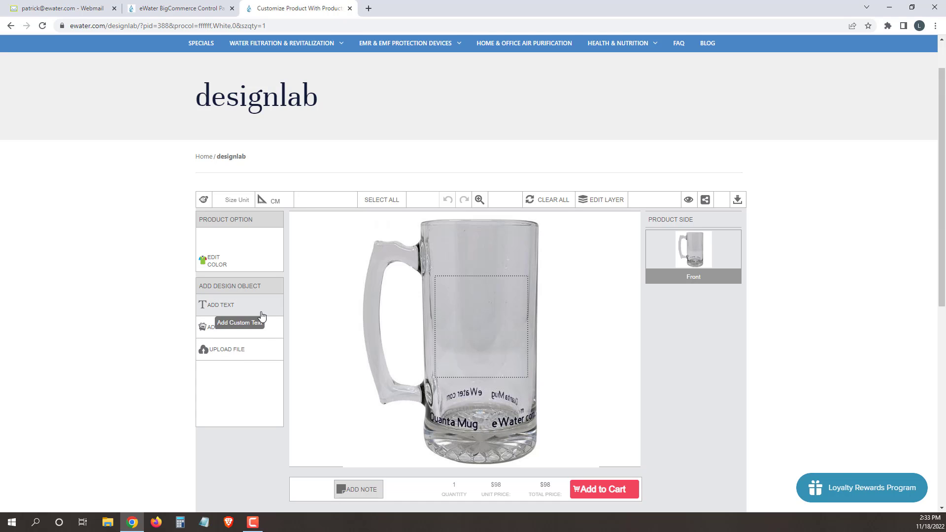
Add a text object reading 'Happy', '&', 'Healthy' on three lines to the mug
{"action": "left_click", "coordinate": [221, 307]}
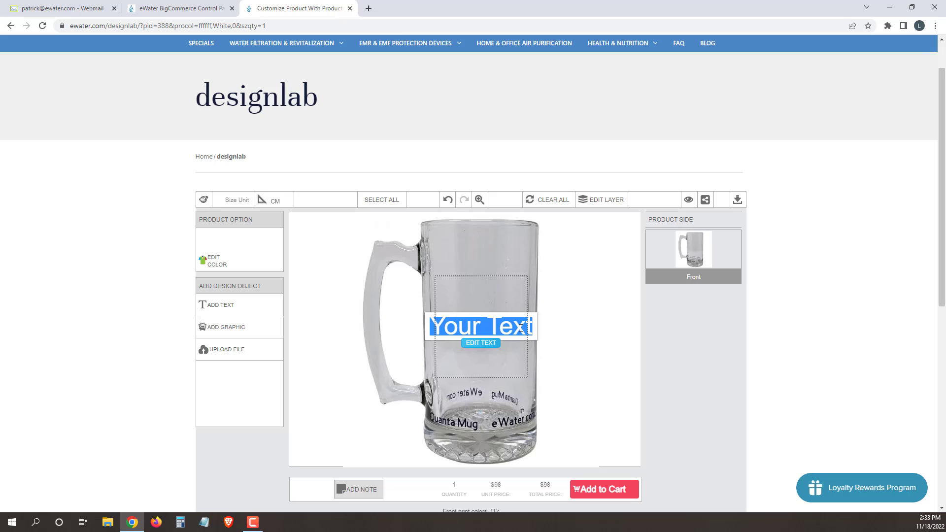
{"action": "type", "text": "Happy"}
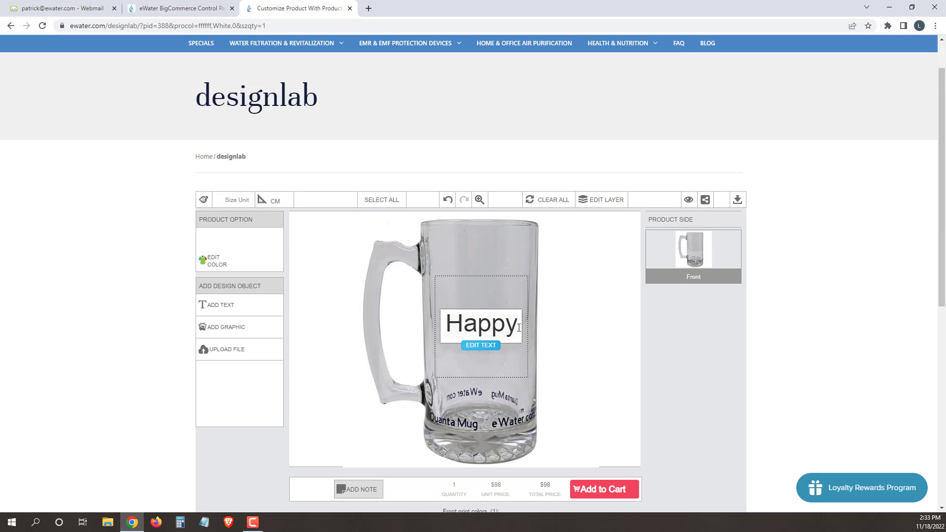
{"action": "key", "text": "Return"}
{"action": "type", "text": "&"}
{"action": "key", "text": "Return"}
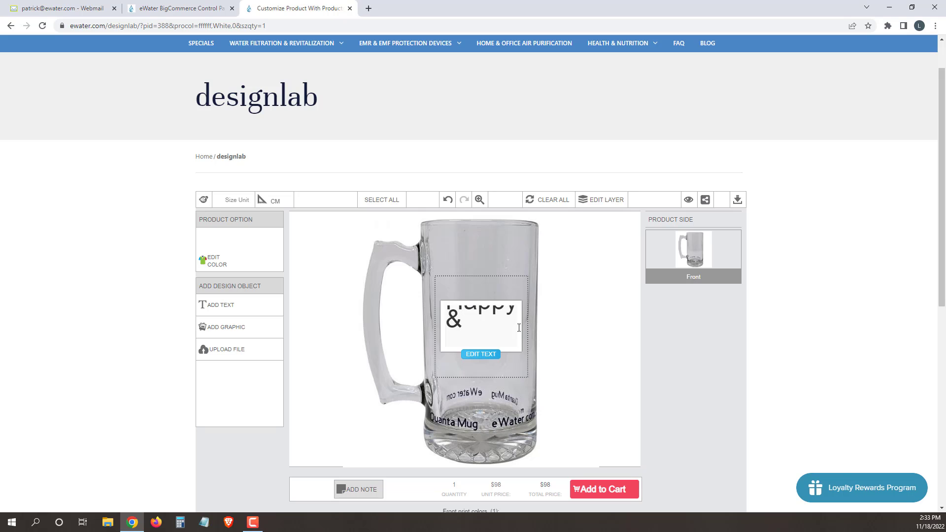
{"action": "type", "text": "Healthy"}
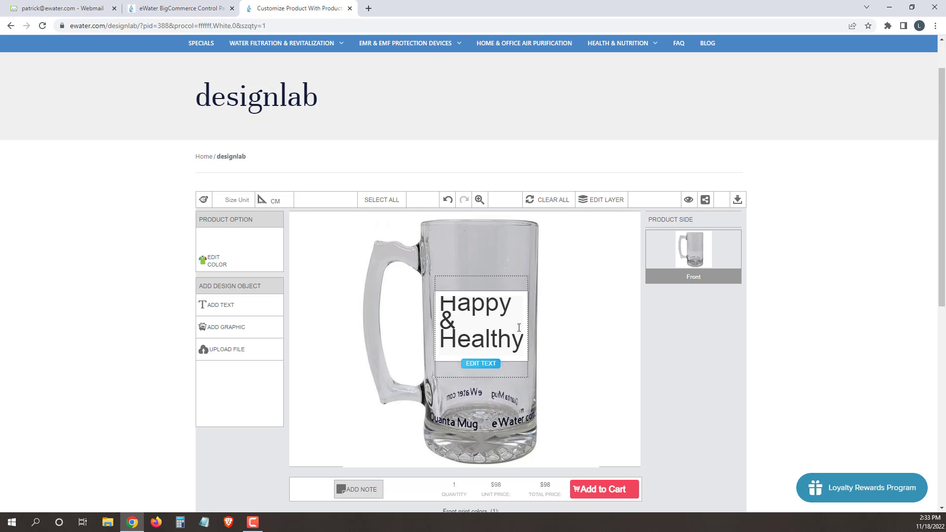
{"action": "left_click", "coordinate": [477, 365]}
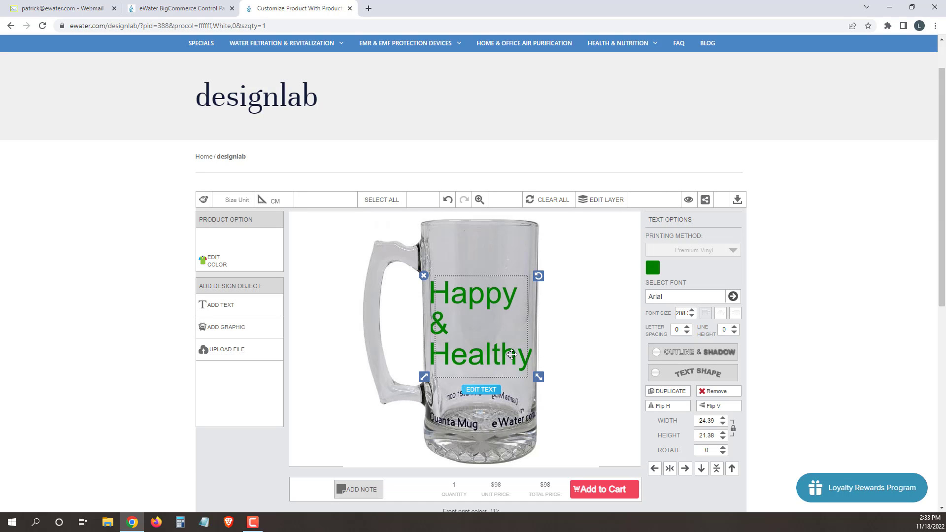
Set the mug text colour to red after trying black and white
{"action": "left_click", "coordinate": [653, 273]}
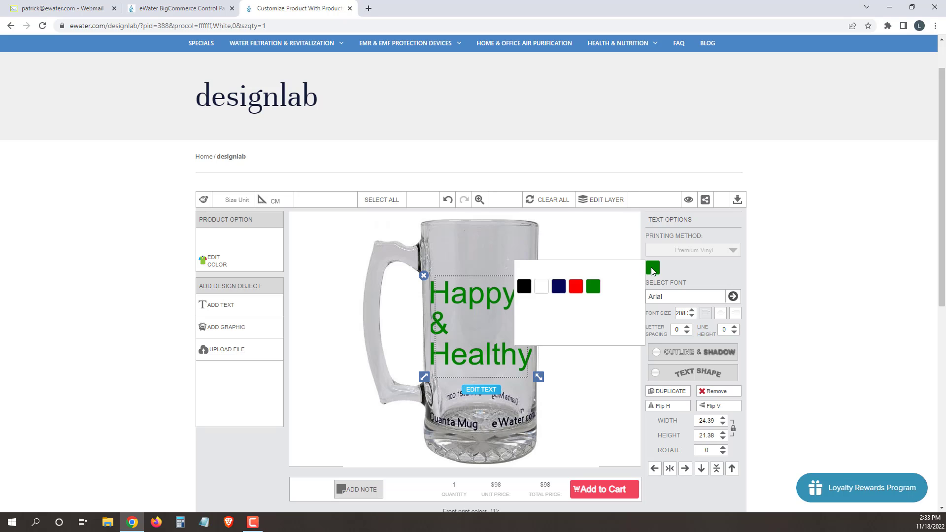
{"action": "left_click", "coordinate": [536, 287]}
{"action": "left_click", "coordinate": [651, 270]}
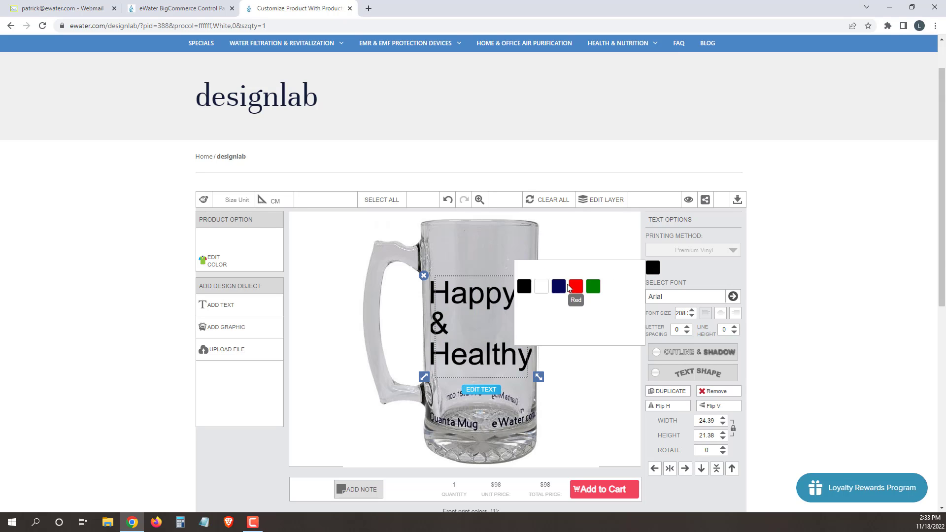
{"action": "left_click", "coordinate": [541, 287]}
{"action": "left_click", "coordinate": [655, 268]}
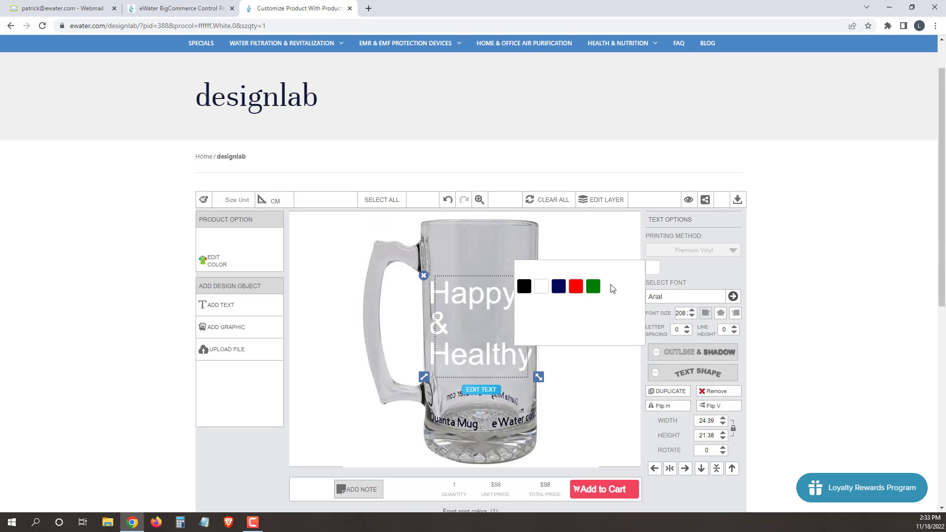
{"action": "left_click", "coordinate": [576, 286]}
{"action": "left_click", "coordinate": [653, 272]}
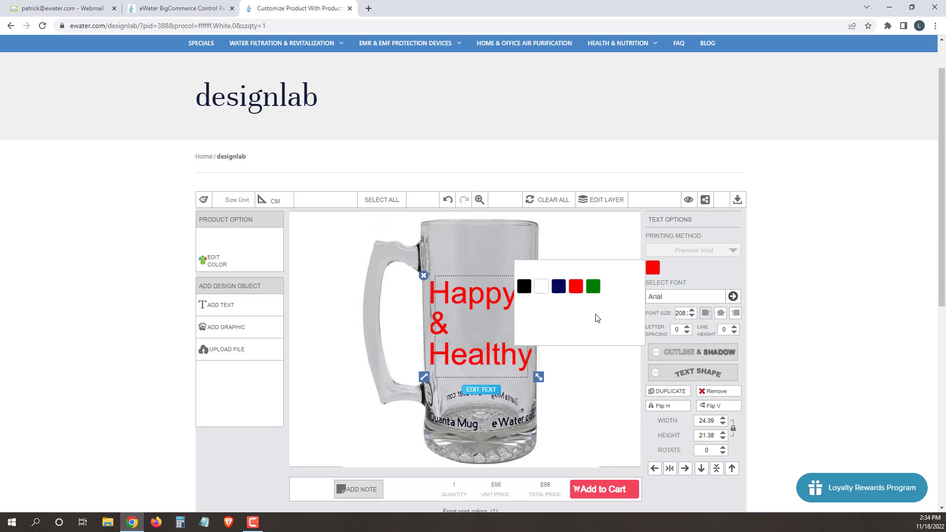
Change the mug text font to Brush
{"action": "left_click", "coordinate": [683, 299]}
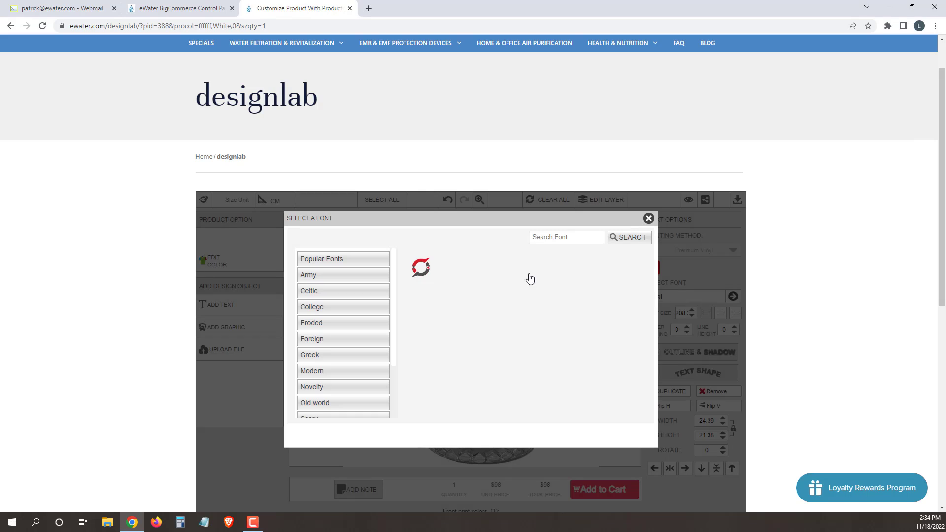
{"action": "left_click", "coordinate": [649, 220]}
{"action": "left_click", "coordinate": [682, 298]}
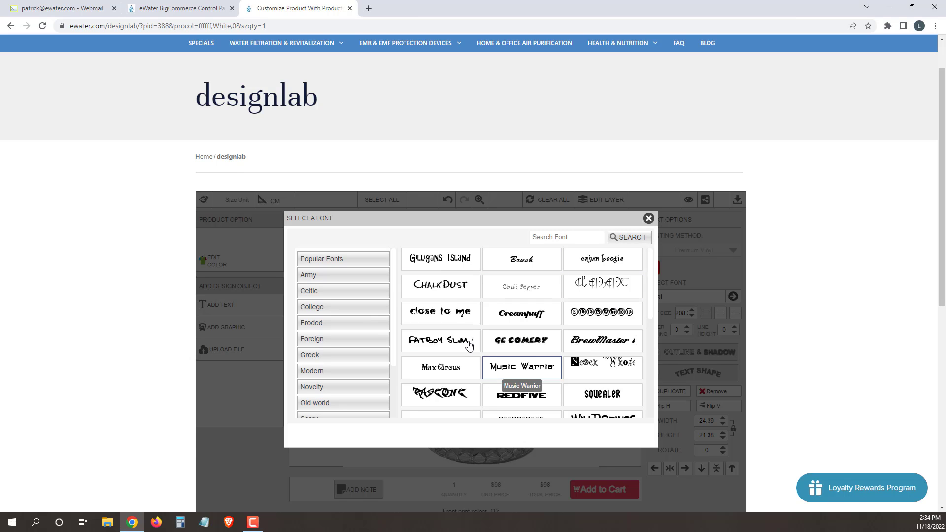
{"action": "left_click", "coordinate": [524, 261]}
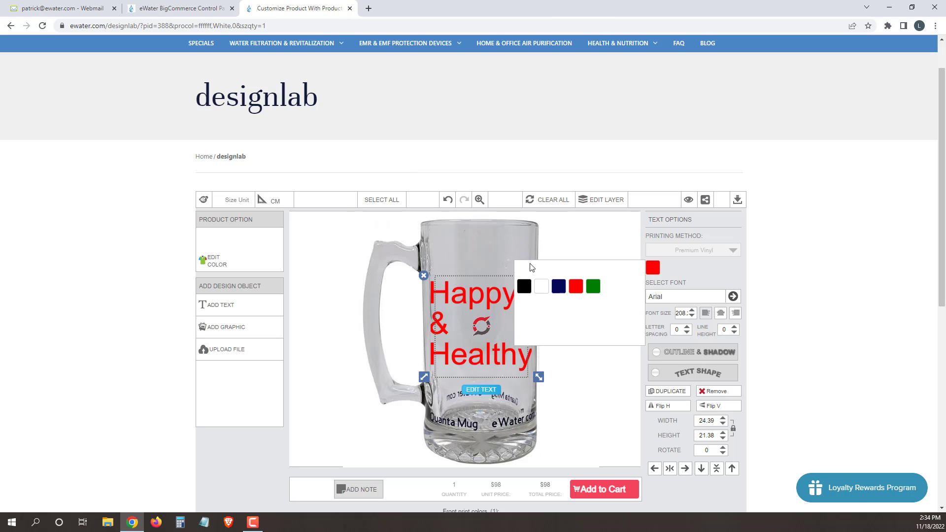
Centre-align the Happy & Healthy text lines in Text Options
{"action": "left_click", "coordinate": [597, 251]}
{"action": "left_click", "coordinate": [476, 334]}
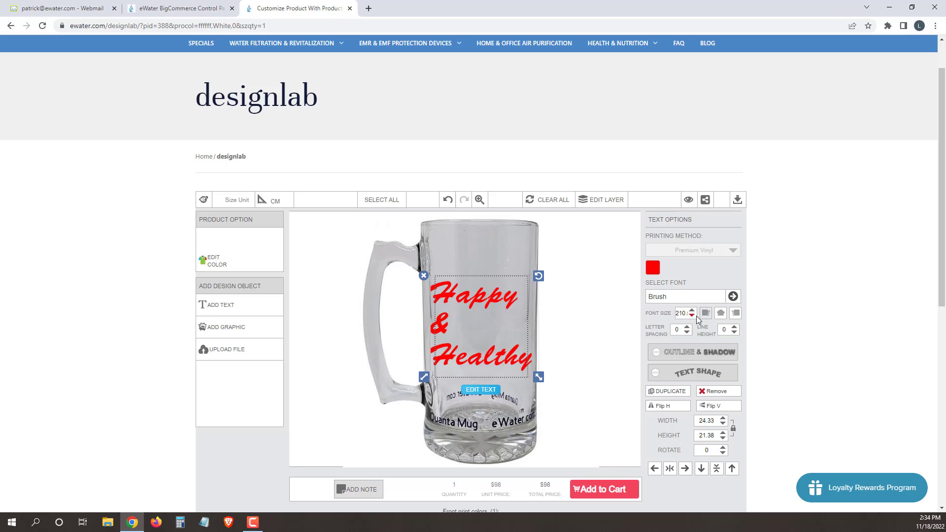
{"action": "left_click", "coordinate": [720, 314]}
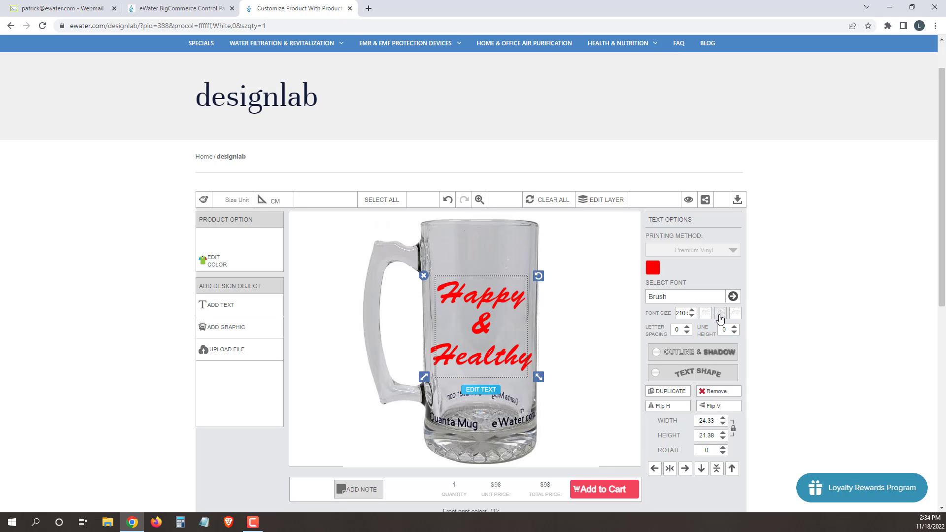
{"action": "left_click", "coordinate": [706, 314]}
{"action": "left_click", "coordinate": [735, 314]}
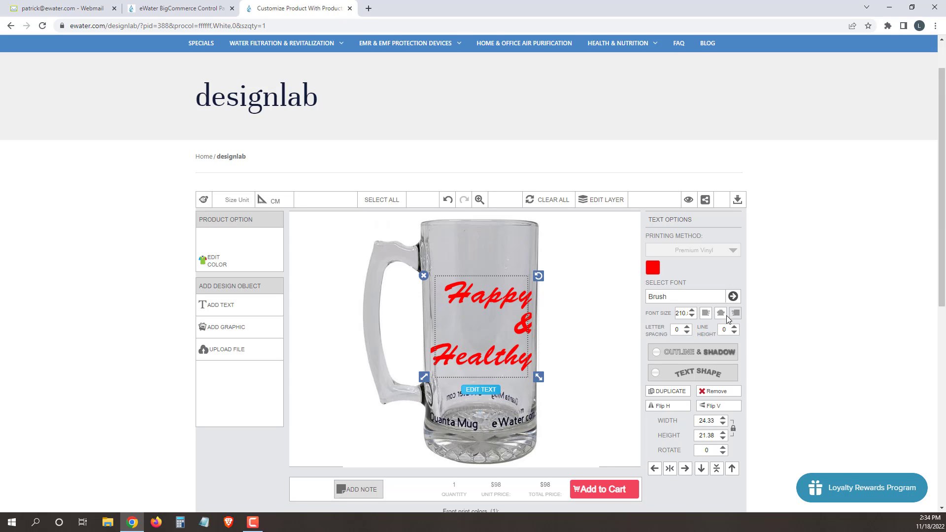
{"action": "left_click", "coordinate": [721, 314]}
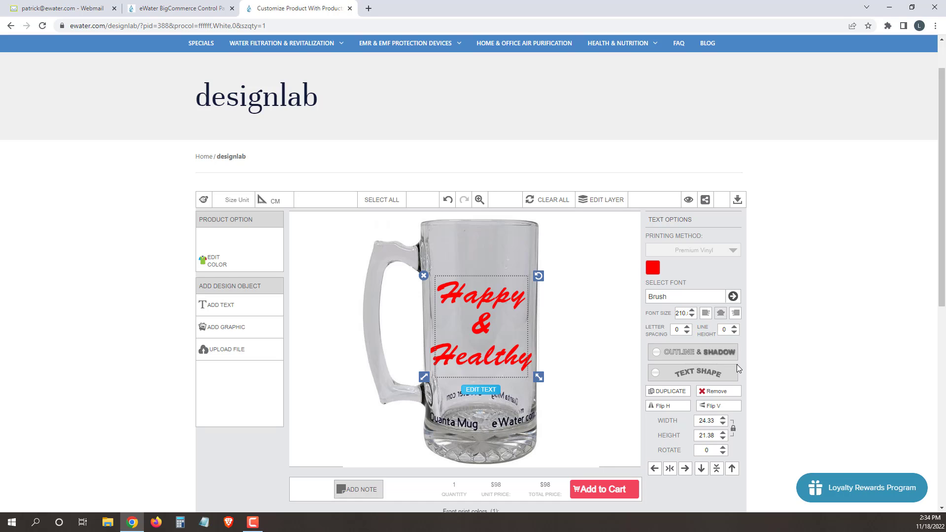
Scale the text box down to 21.76 × 19.12, font size 188
{"action": "scroll", "coordinate": [736, 366], "scroll_direction": "down", "scroll_amount": 1}
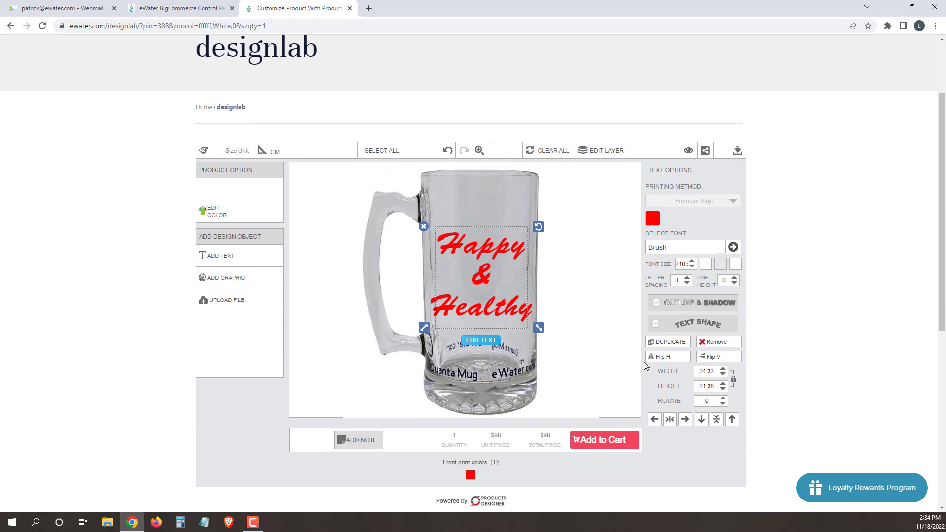
{"action": "scroll", "coordinate": [633, 357], "scroll_direction": "up", "scroll_amount": 1}
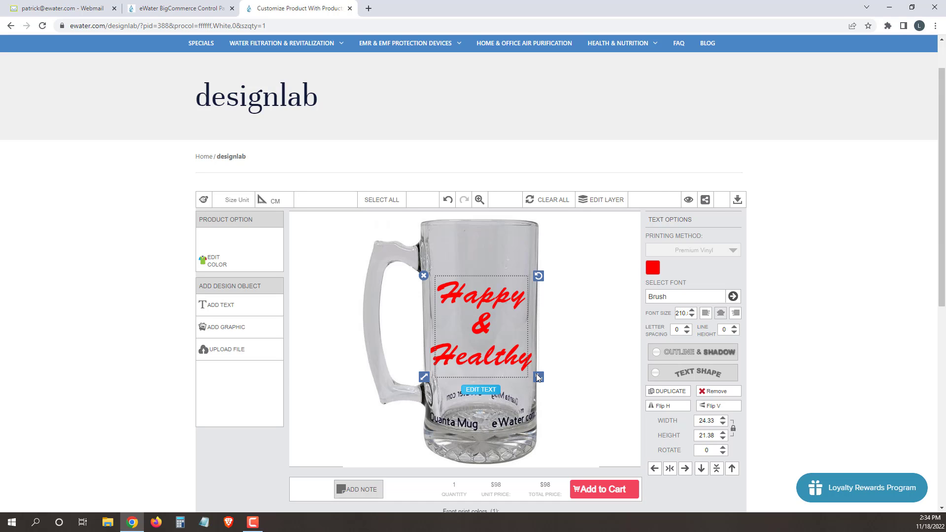
{"action": "mouse_move", "coordinate": [536, 374]}
{"action": "left_mouse_down"}
{"action": "mouse_move", "coordinate": [524, 358]}
{"action": "mouse_move", "coordinate": [565, 462]}
{"action": "mouse_move", "coordinate": [539, 413]}
{"action": "left_mouse_up"}
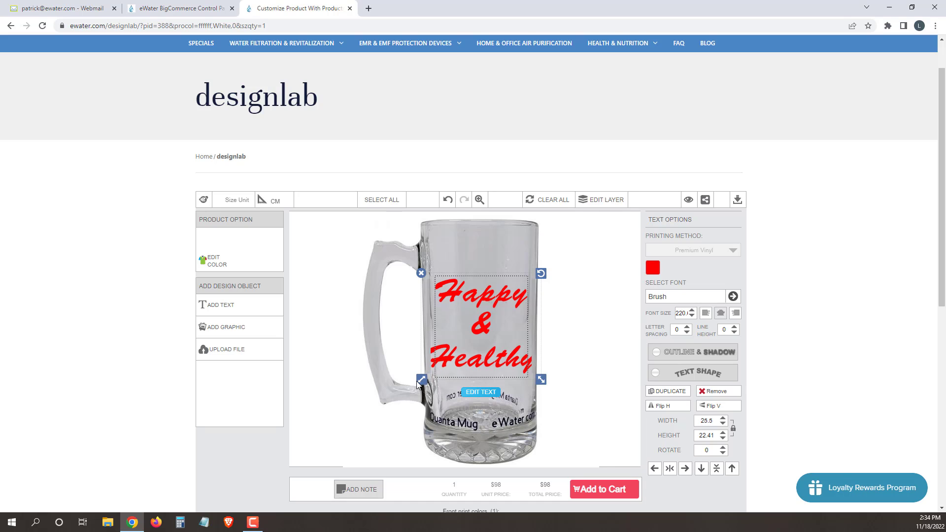
{"action": "left_click_drag", "start_coordinate": [423, 382], "coordinate": [430, 381]}
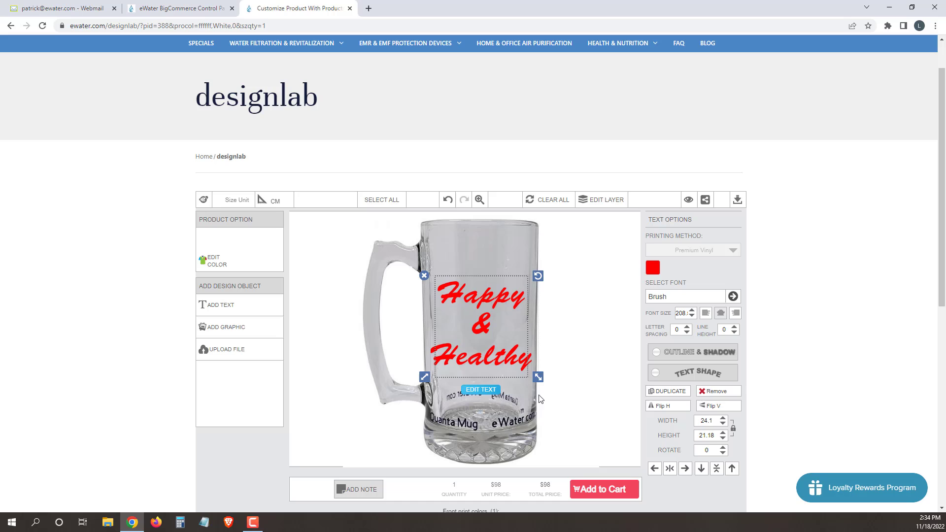
{"action": "left_click_drag", "start_coordinate": [543, 376], "coordinate": [532, 368]}
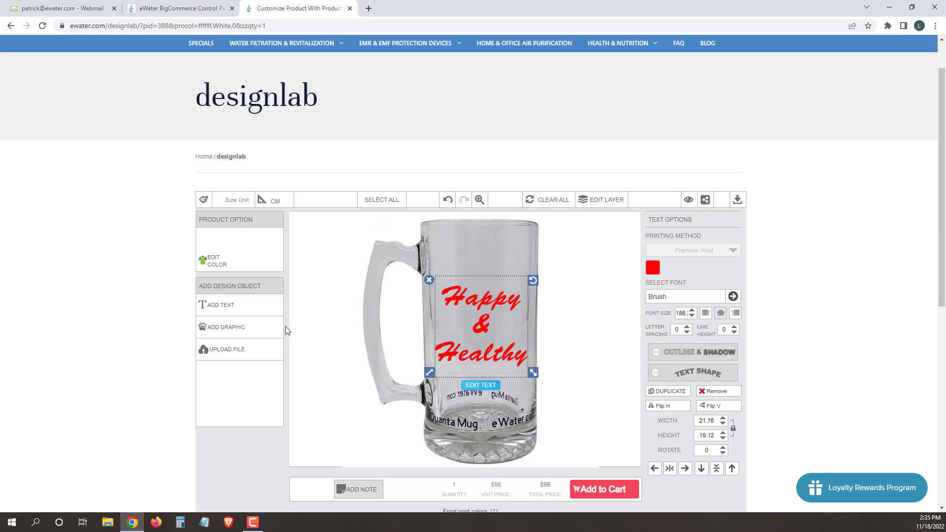
{"action": "left_click", "coordinate": [220, 328]}
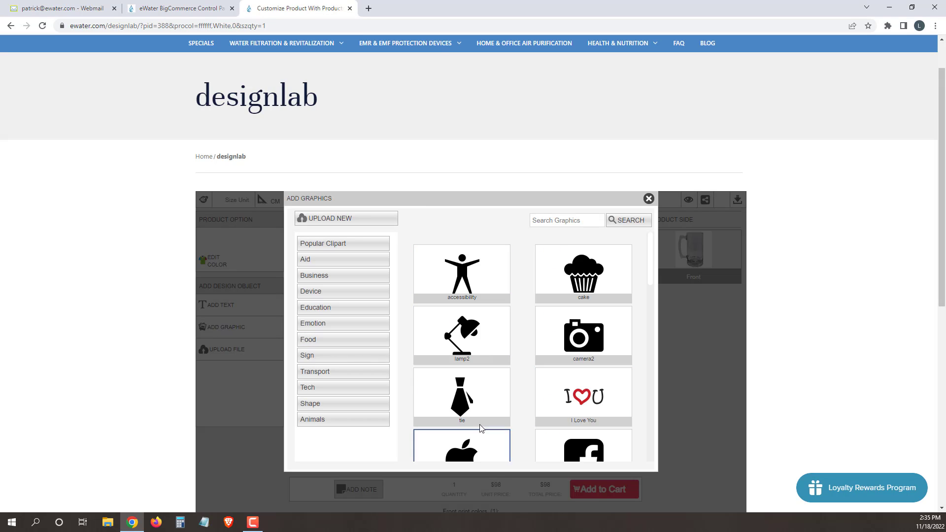
{"action": "scroll", "coordinate": [498, 387], "scroll_direction": "down", "scroll_amount": 1}
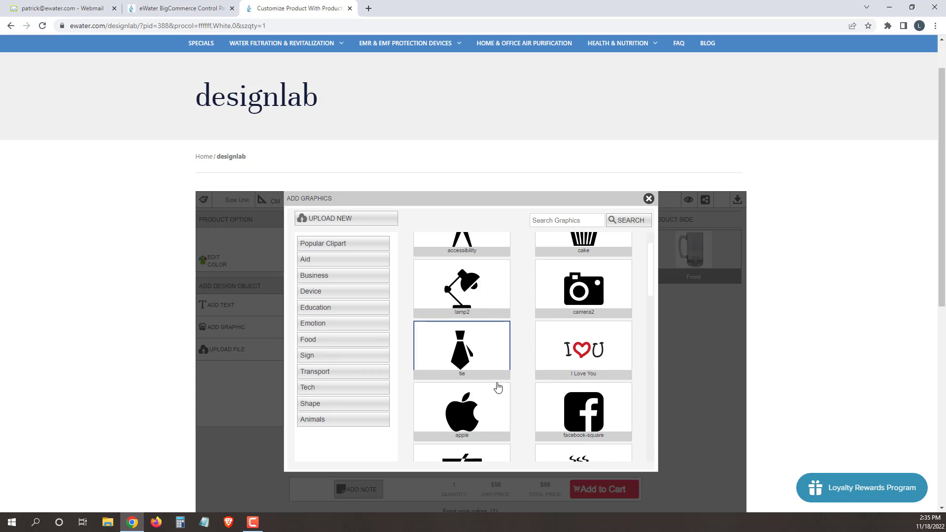
{"action": "scroll", "coordinate": [484, 379], "scroll_direction": "up", "scroll_amount": 1}
{"action": "scroll", "coordinate": [490, 375], "scroll_direction": "down", "scroll_amount": 4}
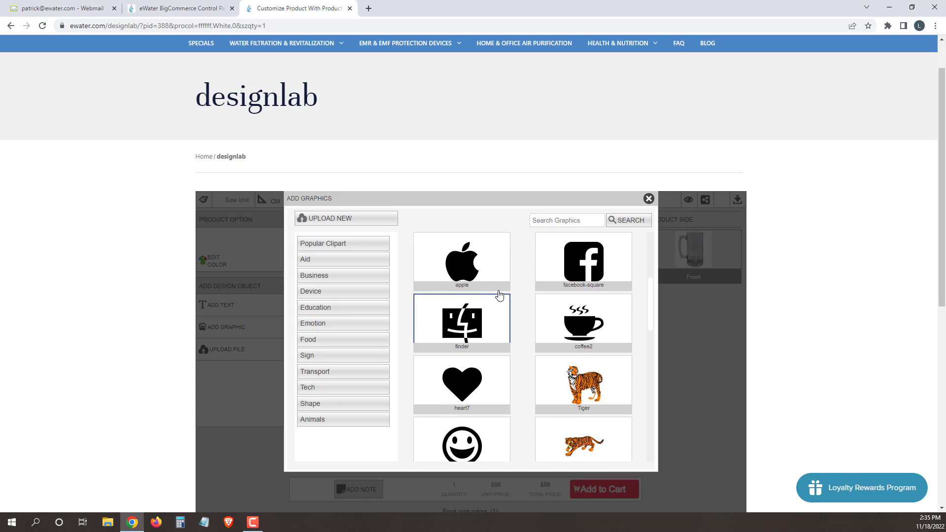
{"action": "left_click", "coordinate": [471, 383]}
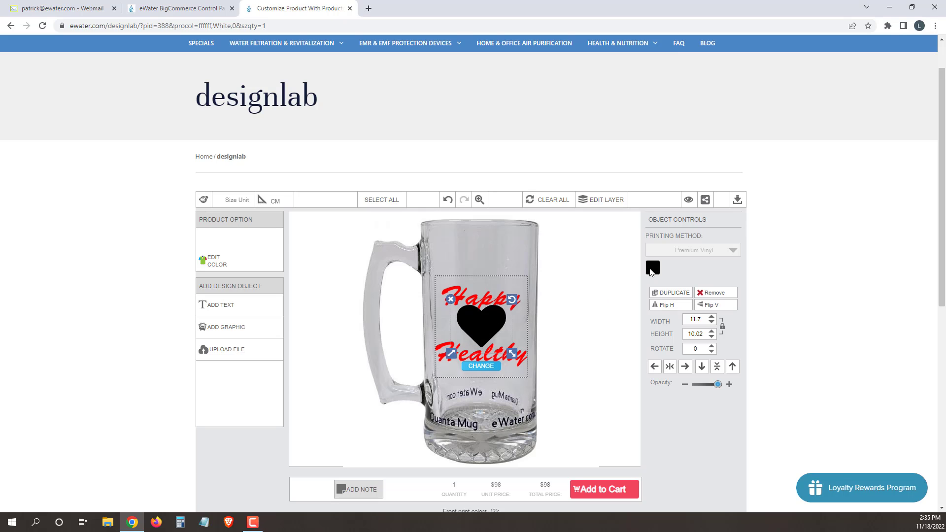
{"action": "left_click", "coordinate": [652, 269]}
{"action": "left_click", "coordinate": [559, 284]}
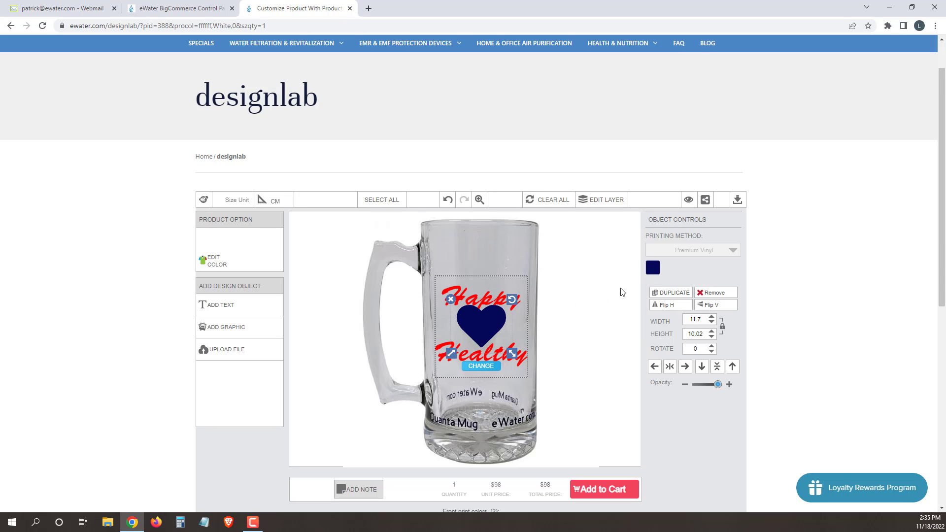
{"action": "left_click", "coordinate": [653, 268]}
{"action": "left_click", "coordinate": [573, 284]}
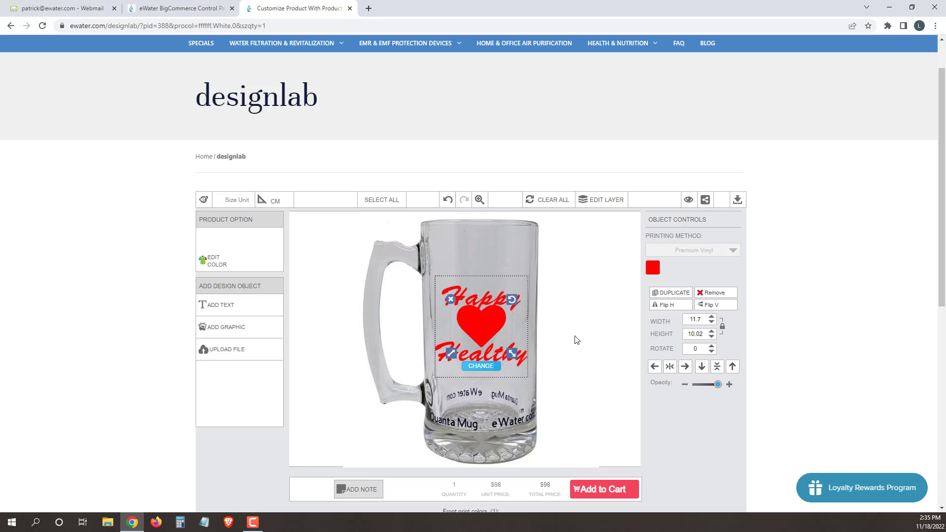
{"action": "left_click", "coordinate": [227, 327]}
{"action": "scroll", "coordinate": [533, 380], "scroll_direction": "down", "scroll_amount": 3}
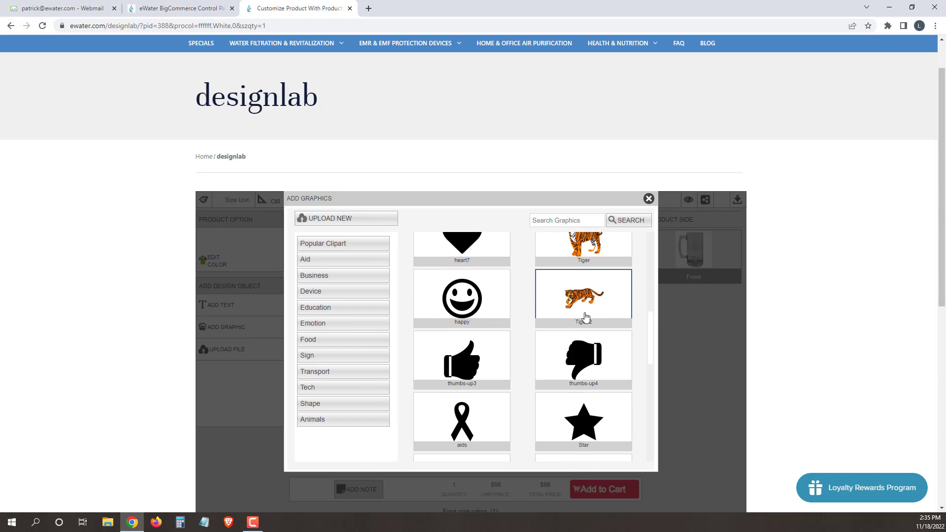
{"action": "scroll", "coordinate": [586, 317], "scroll_direction": "up", "scroll_amount": 2}
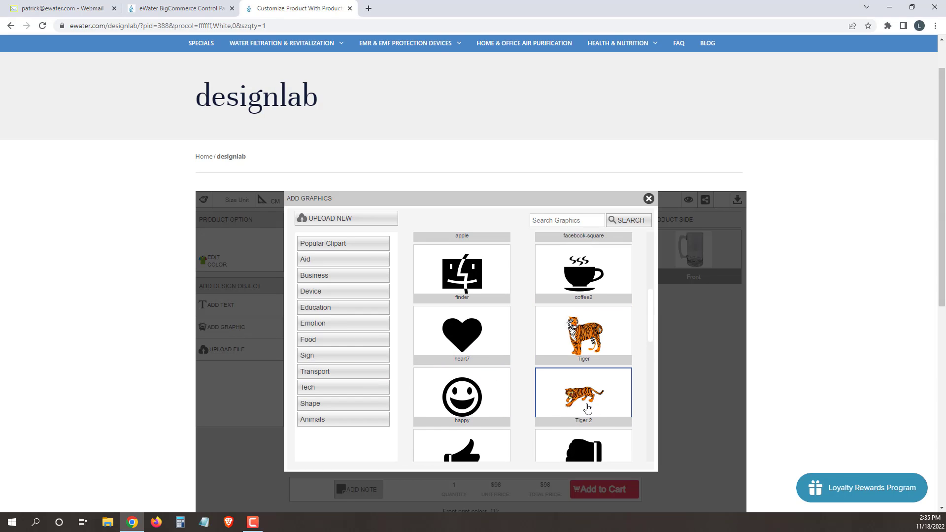
{"action": "scroll", "coordinate": [587, 407], "scroll_direction": "up", "scroll_amount": 5}
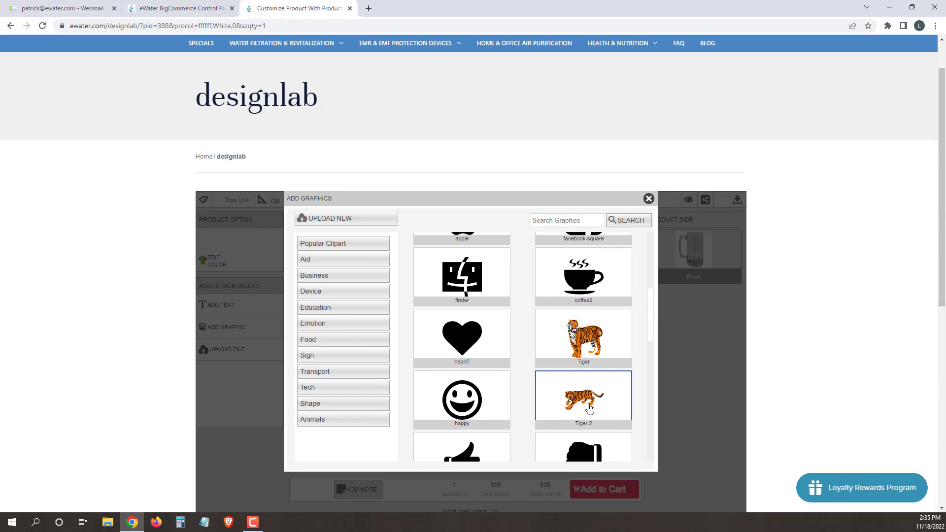
{"action": "left_click", "coordinate": [649, 198]}
{"action": "left_click", "coordinate": [527, 327]}
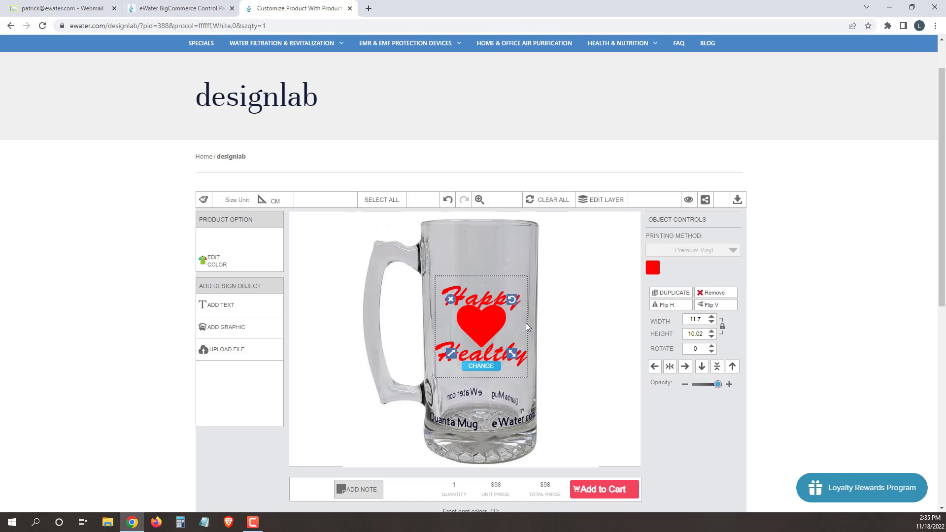
{"action": "left_click", "coordinate": [452, 301]}
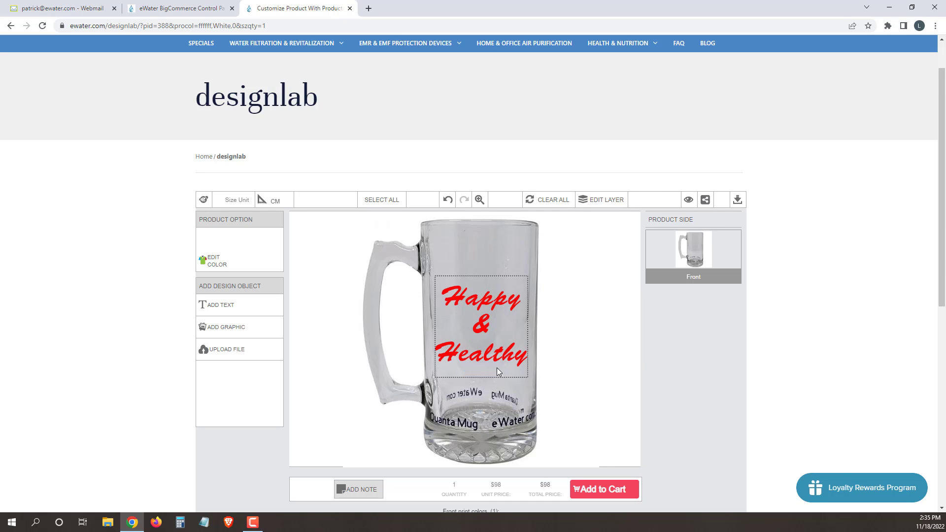
{"action": "left_click", "coordinate": [487, 328]}
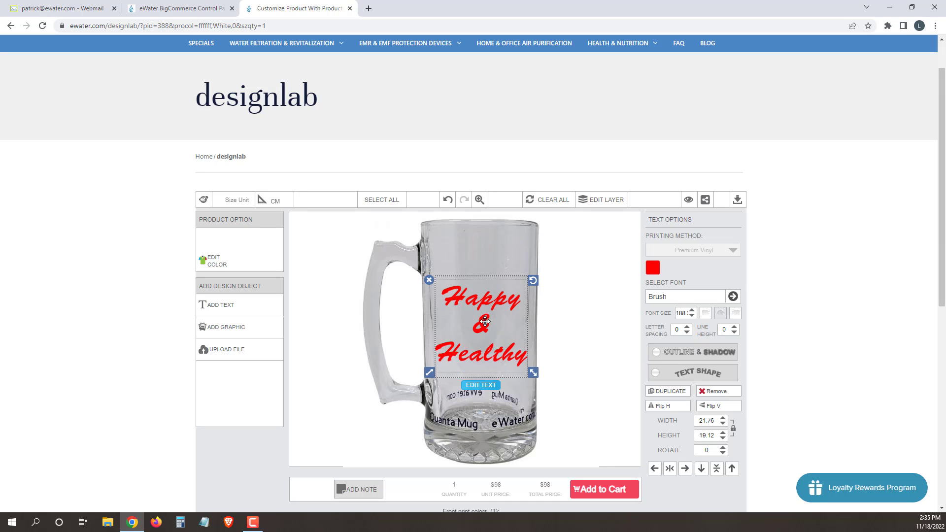
{"action": "left_click", "coordinate": [600, 324]}
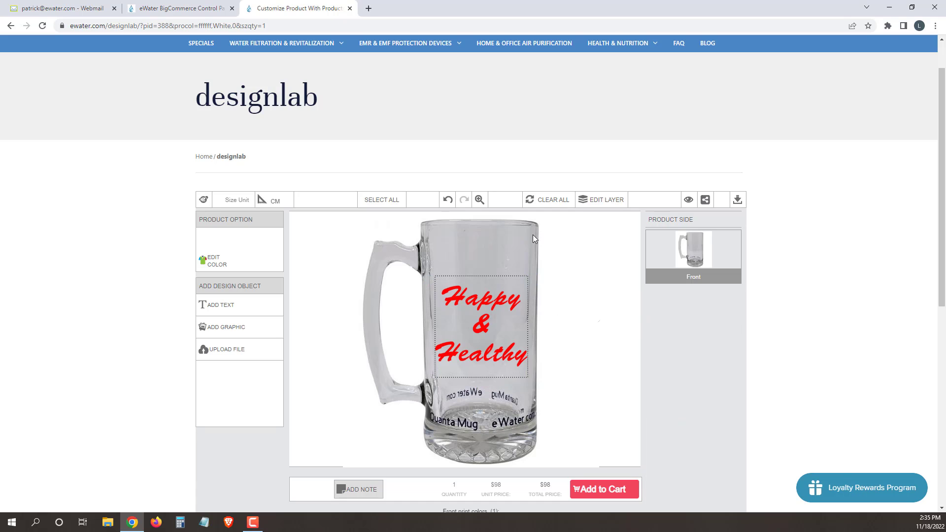
{"action": "scroll", "coordinate": [565, 344], "scroll_direction": "down", "scroll_amount": 2}
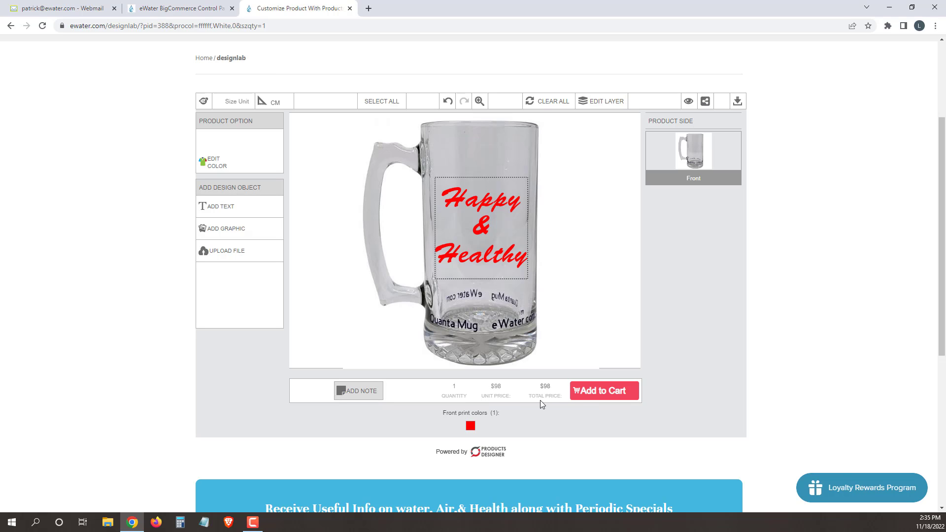
Add the customized mug to the cart and scroll to the $106.09 grand total
{"action": "left_click", "coordinate": [604, 386]}
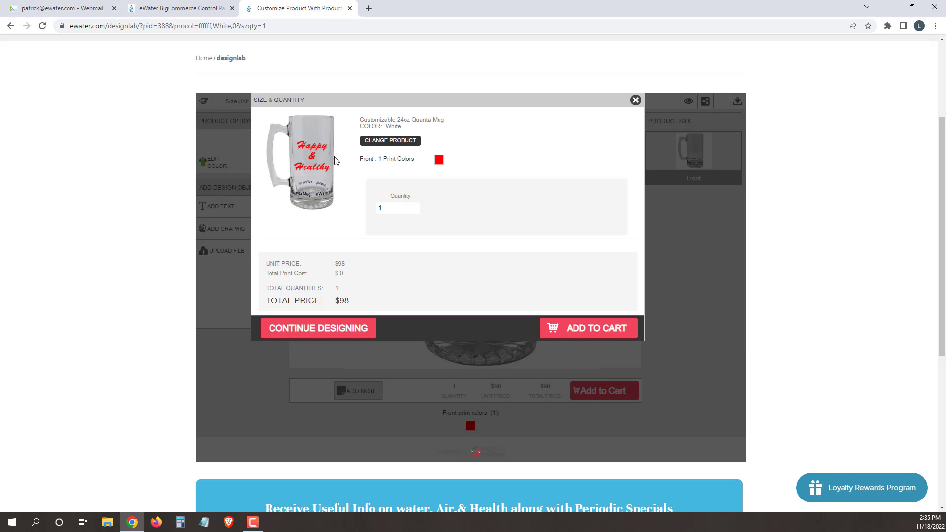
{"action": "left_click", "coordinate": [571, 329]}
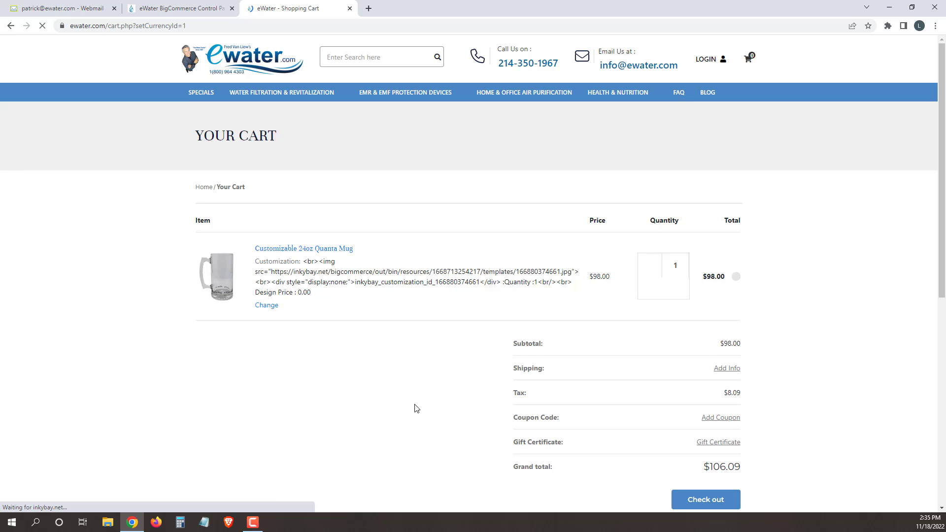
{"action": "scroll", "coordinate": [385, 283], "scroll_direction": "down", "scroll_amount": 2}
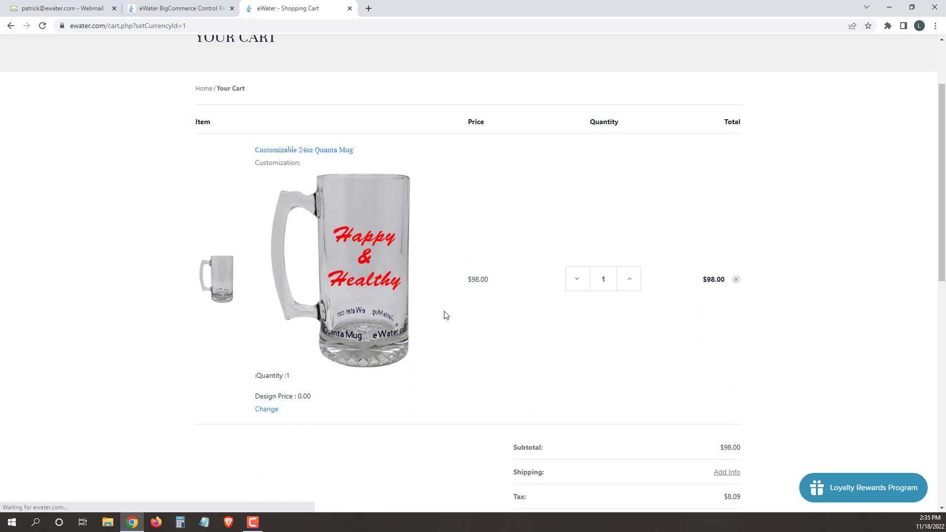
{"action": "scroll", "coordinate": [530, 376], "scroll_direction": "down", "scroll_amount": 3}
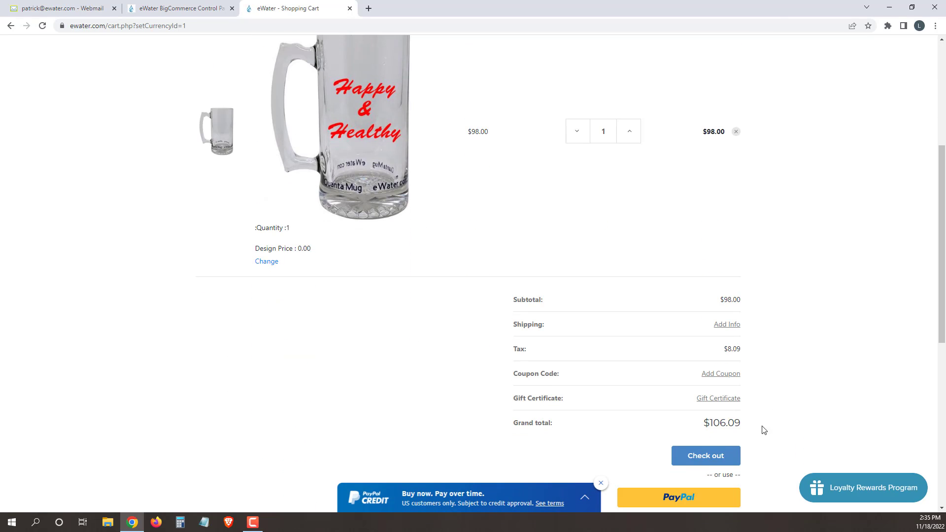